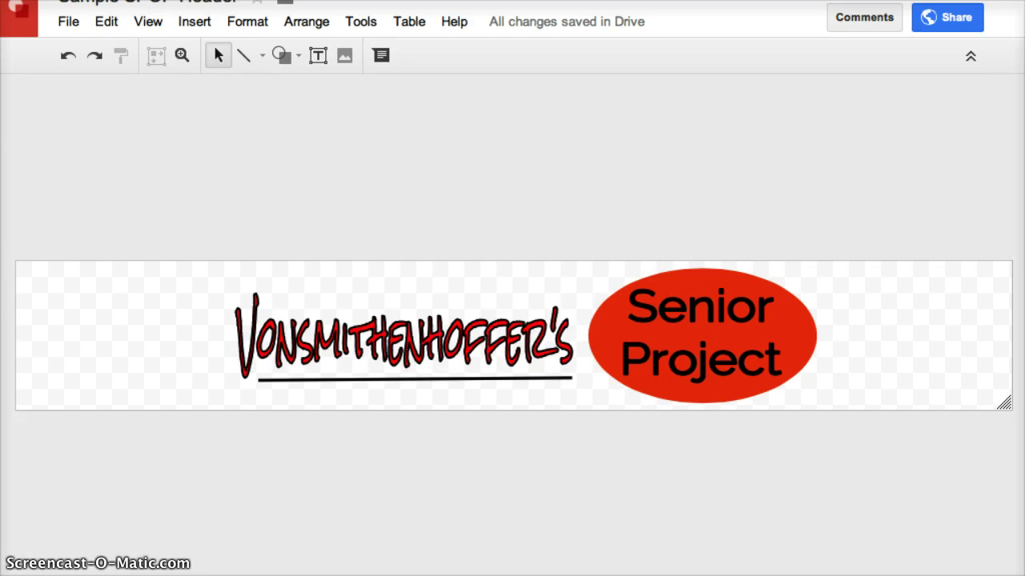
- Keep the Drawings page size at Custom 10.416 × 1.5625 inches in Page setup
{"action": "left_click", "coordinate": [68, 21]}
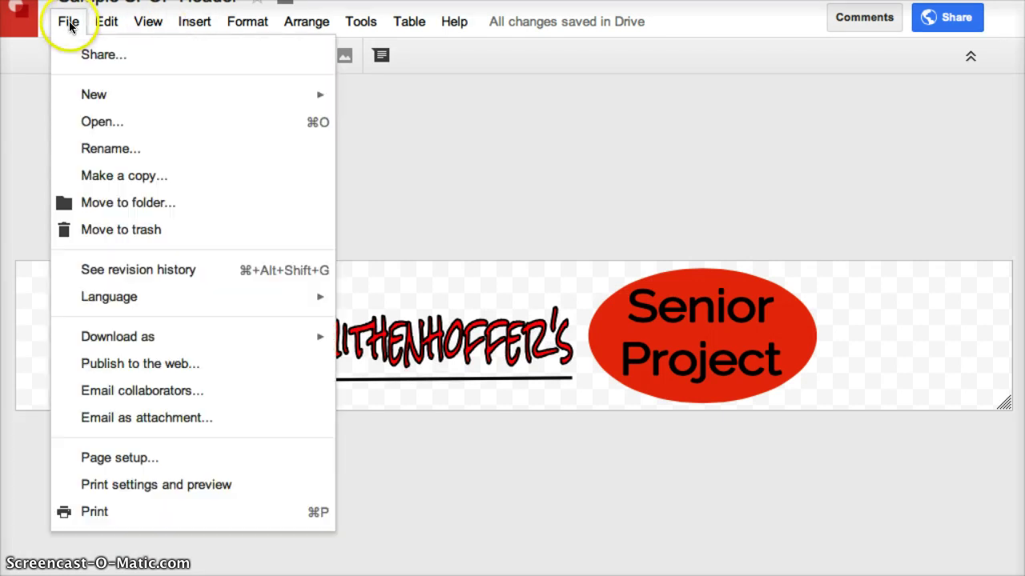
{"action": "left_click", "coordinate": [130, 463]}
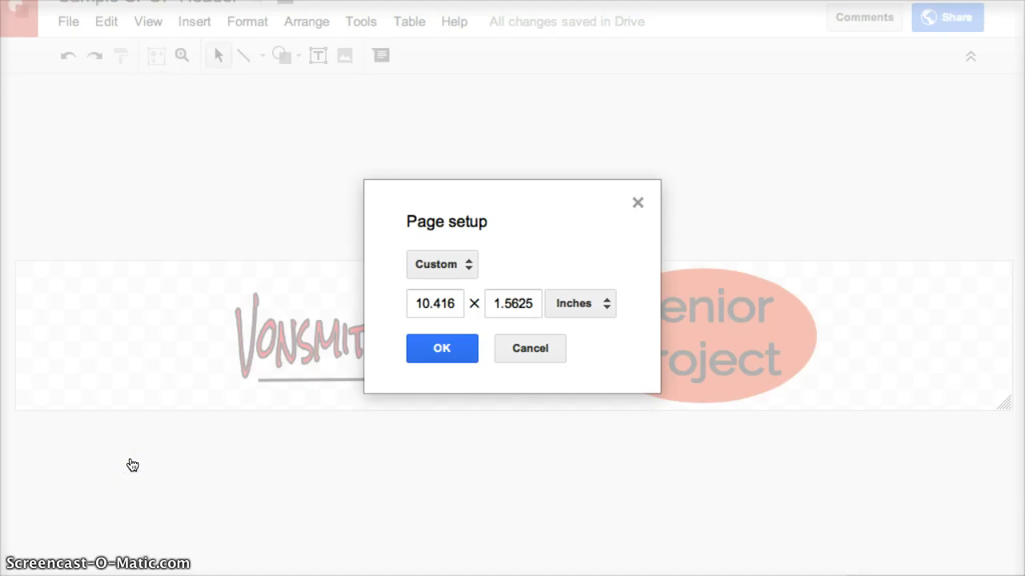
{"action": "left_click", "coordinate": [454, 263]}
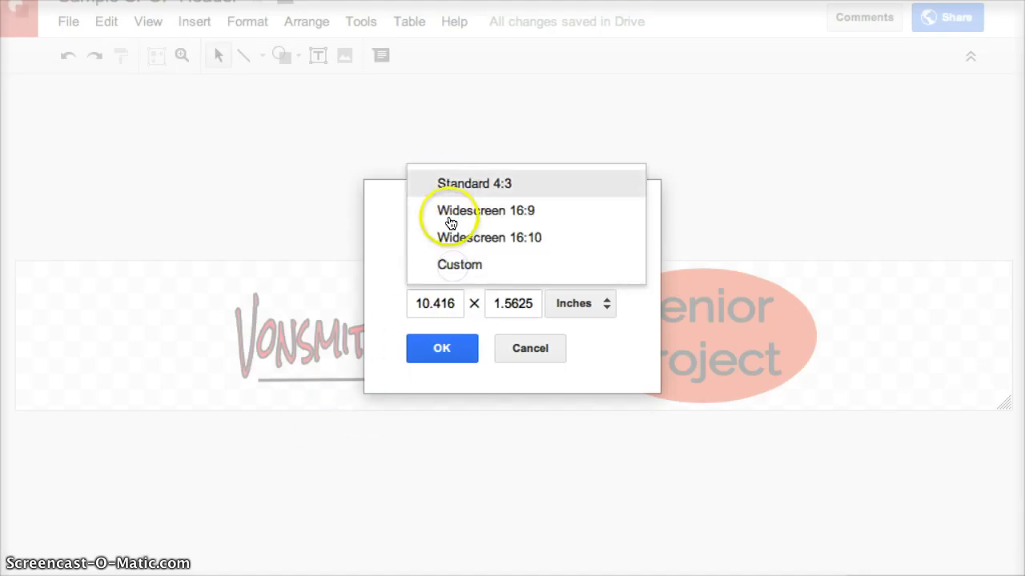
{"action": "left_click", "coordinate": [461, 267]}
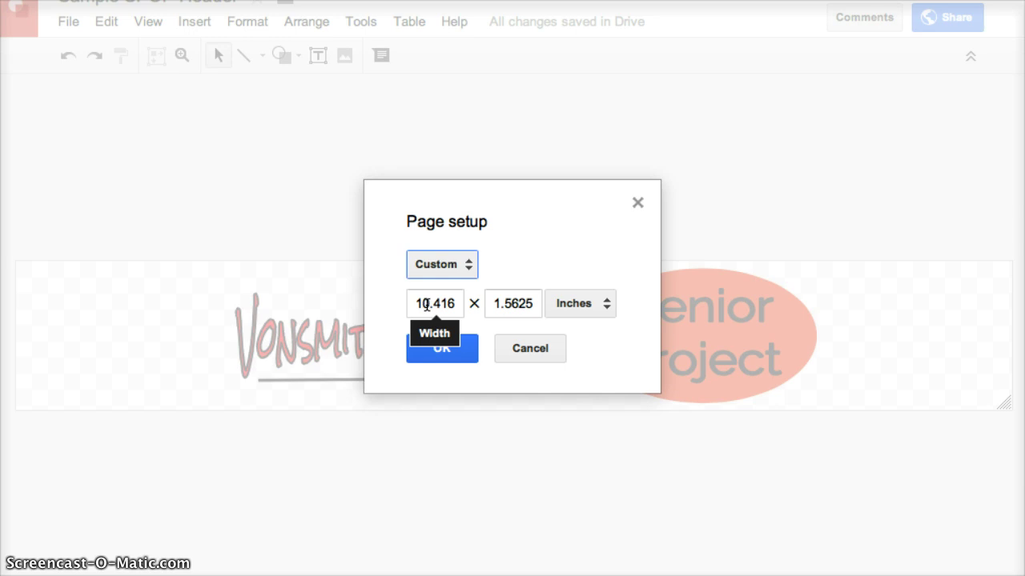
{"action": "left_click", "coordinate": [440, 346]}
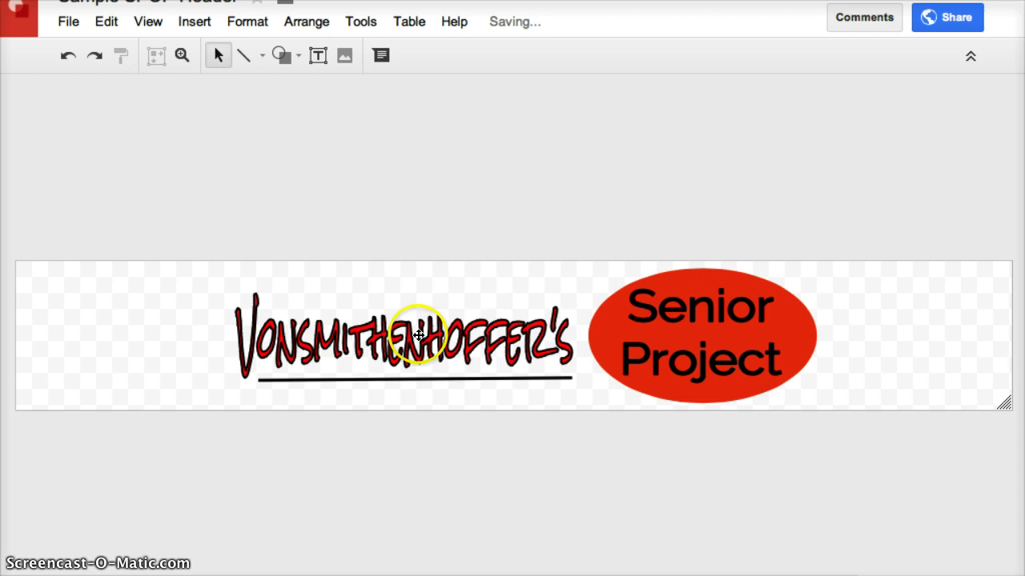
- Open the Drawings File menu to reach the banner's download formats
{"action": "left_click", "coordinate": [68, 22]}
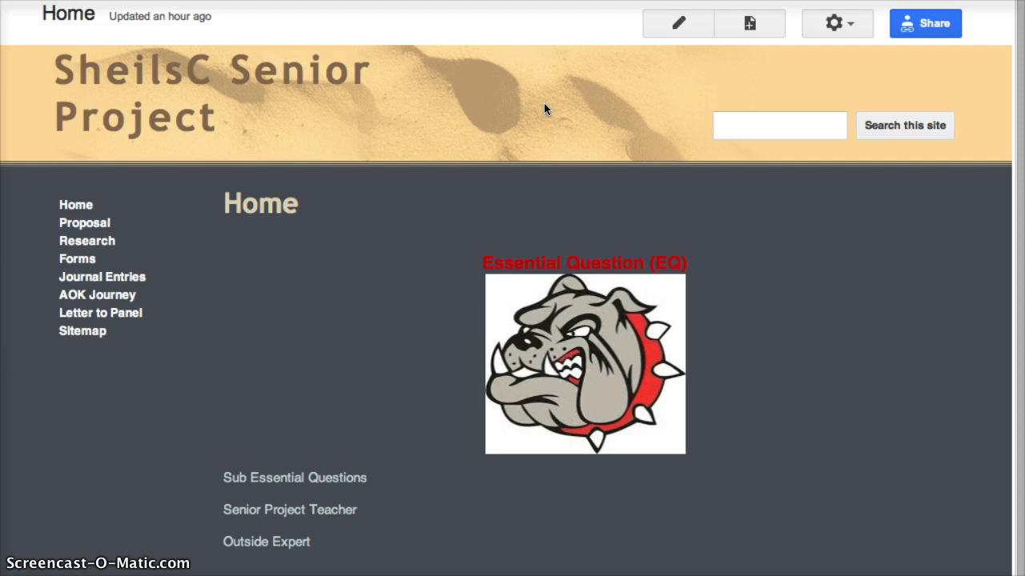
- Download the banner drawing via File > Download as > PNG image (.png)
{"action": "left_click", "coordinate": [680, 35]}
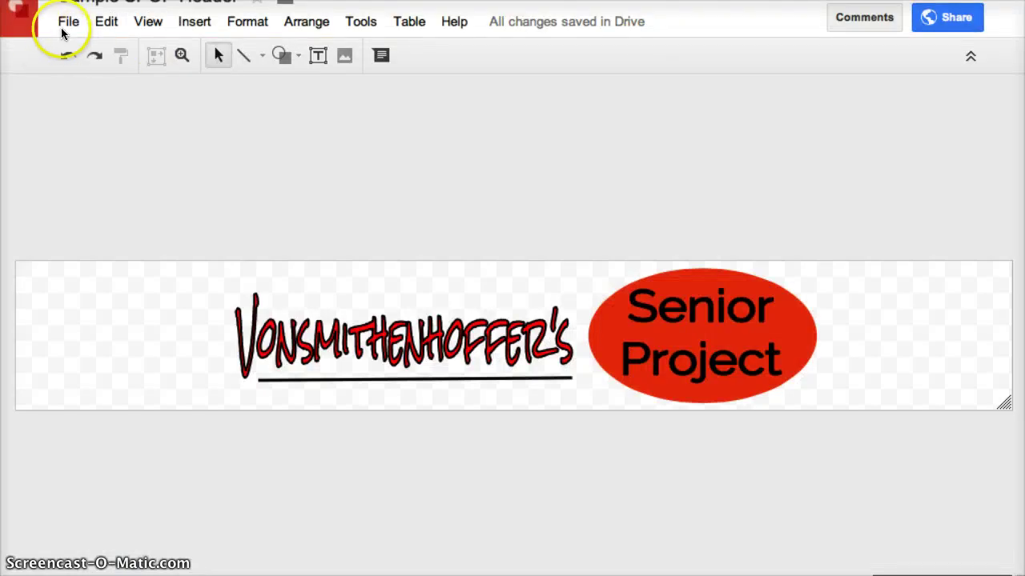
{"action": "left_click", "coordinate": [67, 23]}
{"action": "mouse_move", "coordinate": [118, 337]}
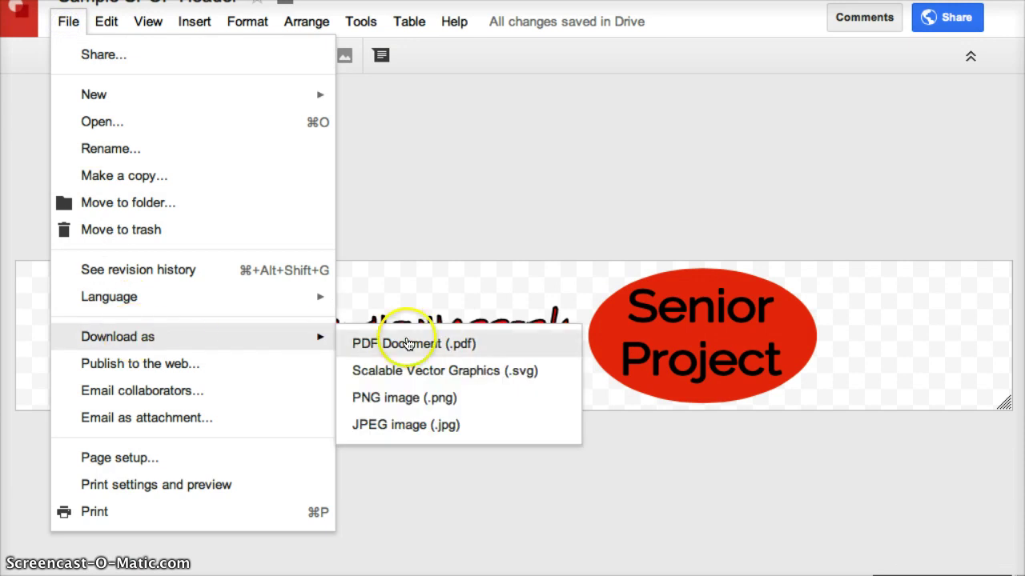
{"action": "left_click", "coordinate": [438, 415]}
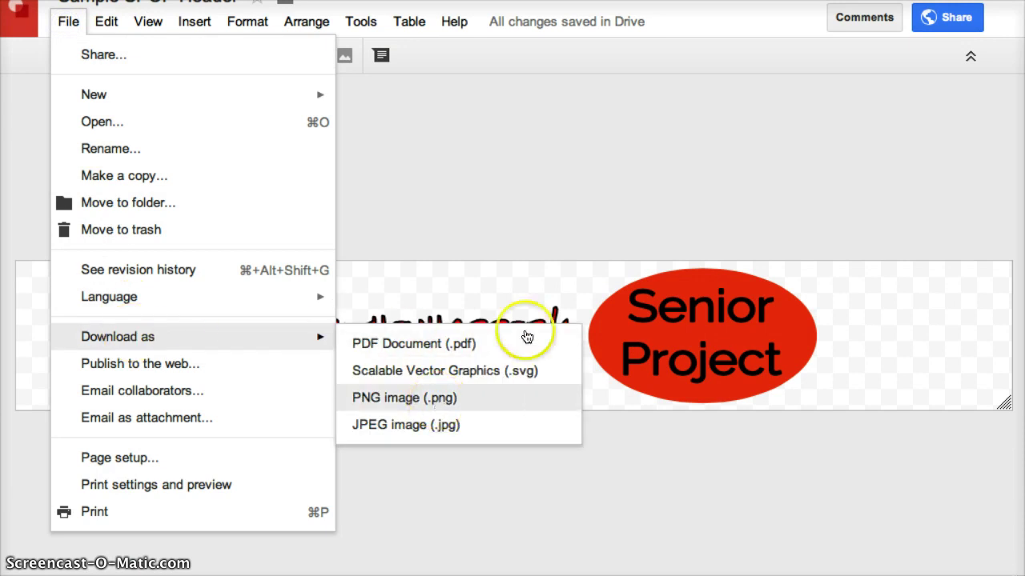
{"action": "left_click", "coordinate": [355, 311]}
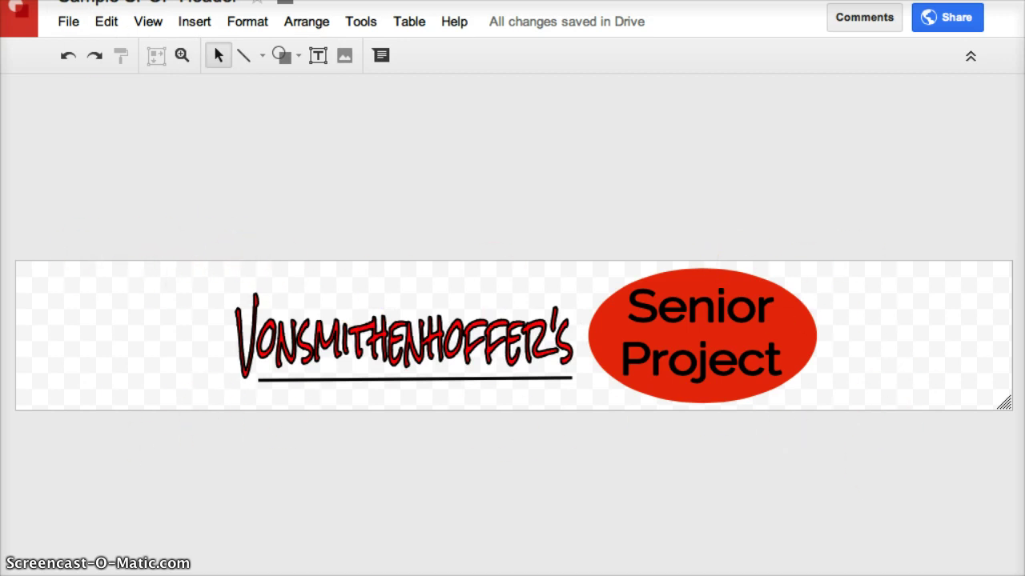
- Return to Google Sites and open the gear More Actions menu
{"action": "left_click", "coordinate": [67, 22]}
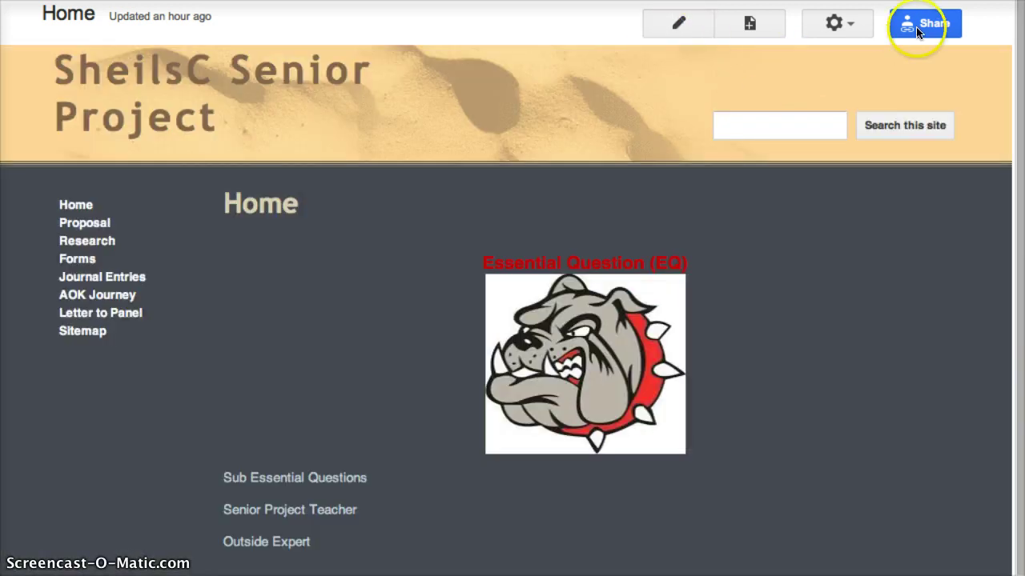
{"action": "left_click", "coordinate": [842, 30]}
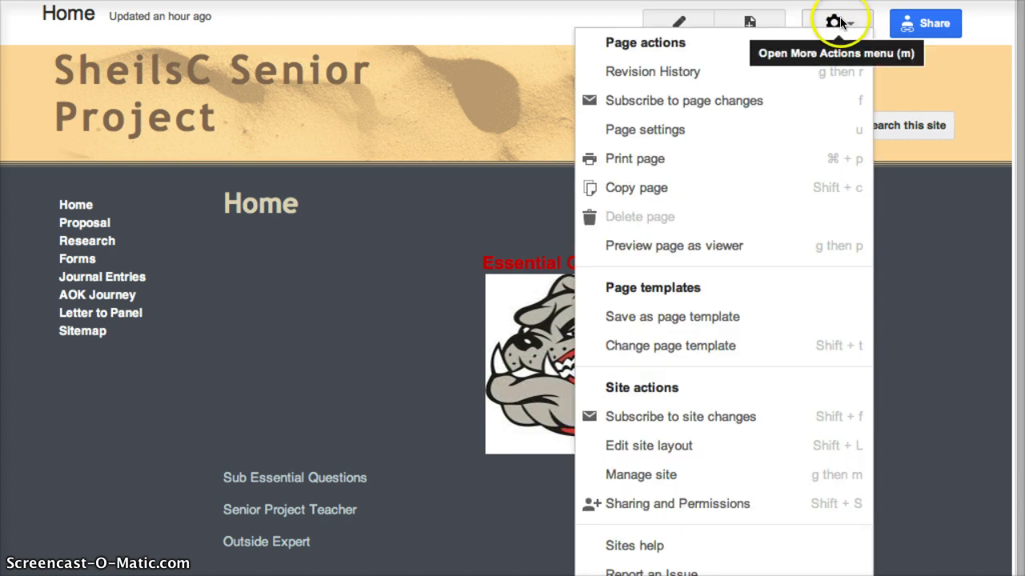
- Open Manage site and uncheck 'Show site name at top of pages'
{"action": "left_click", "coordinate": [723, 472]}
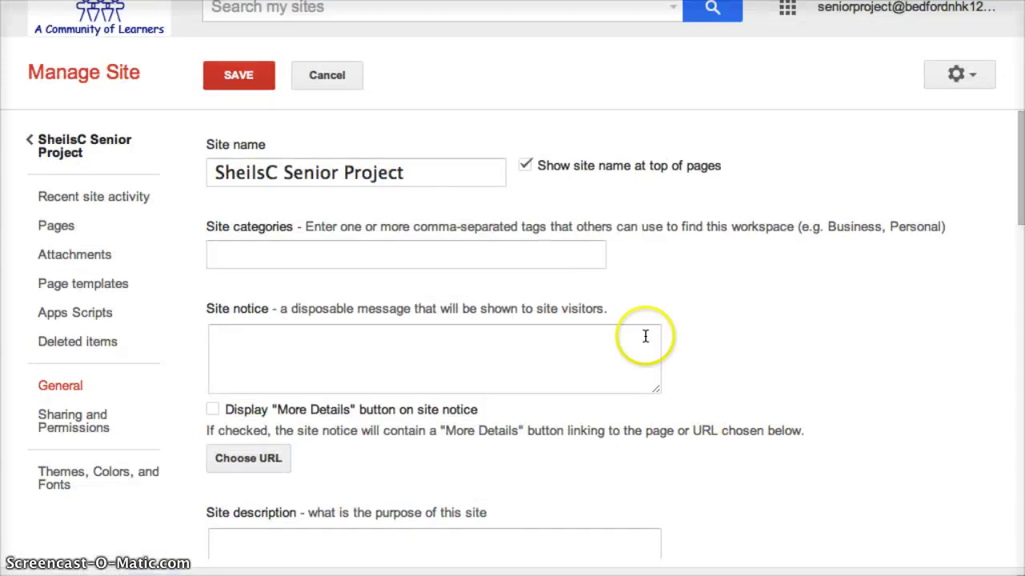
{"action": "left_click", "coordinate": [525, 167]}
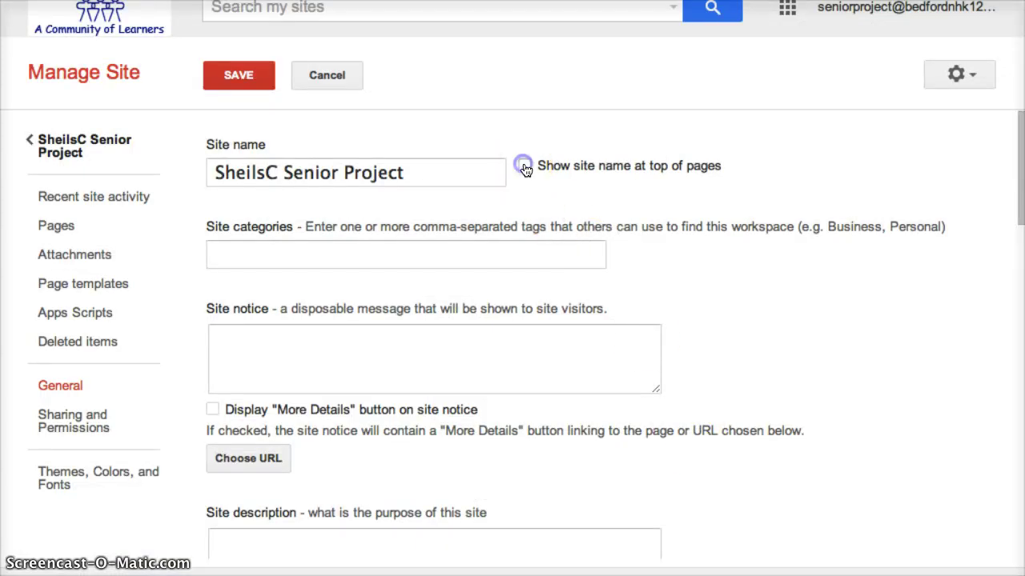
{"action": "left_click", "coordinate": [450, 254]}
- Find the search setting in the general options and open Configure search
{"action": "scroll", "coordinate": [450, 260], "scroll_direction": "down", "scroll_amount": 5}
{"action": "scroll", "coordinate": [450, 262], "scroll_direction": "down", "scroll_amount": 2}
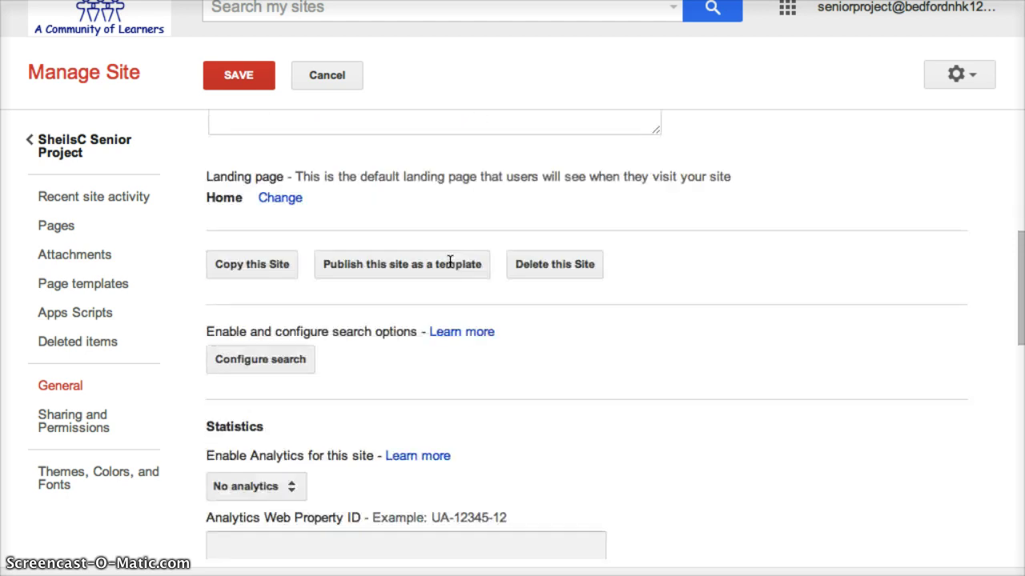
{"action": "scroll", "coordinate": [450, 262], "scroll_direction": "down", "scroll_amount": 2}
{"action": "scroll", "coordinate": [449, 262], "scroll_direction": "down", "scroll_amount": 1}
{"action": "scroll", "coordinate": [450, 262], "scroll_direction": "up", "scroll_amount": 2}
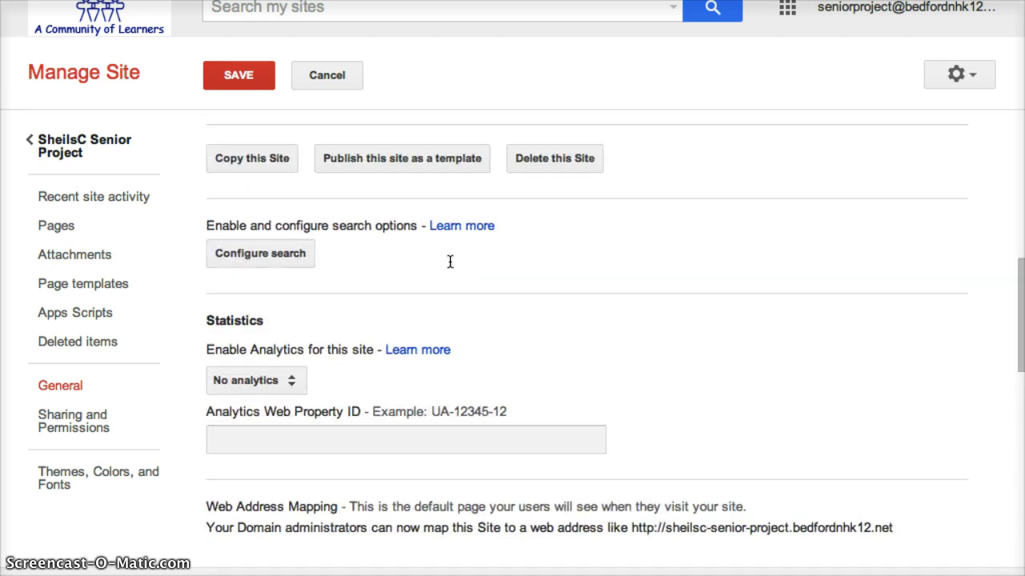
{"action": "left_click_drag", "start_coordinate": [204, 253], "coordinate": [416, 250]}
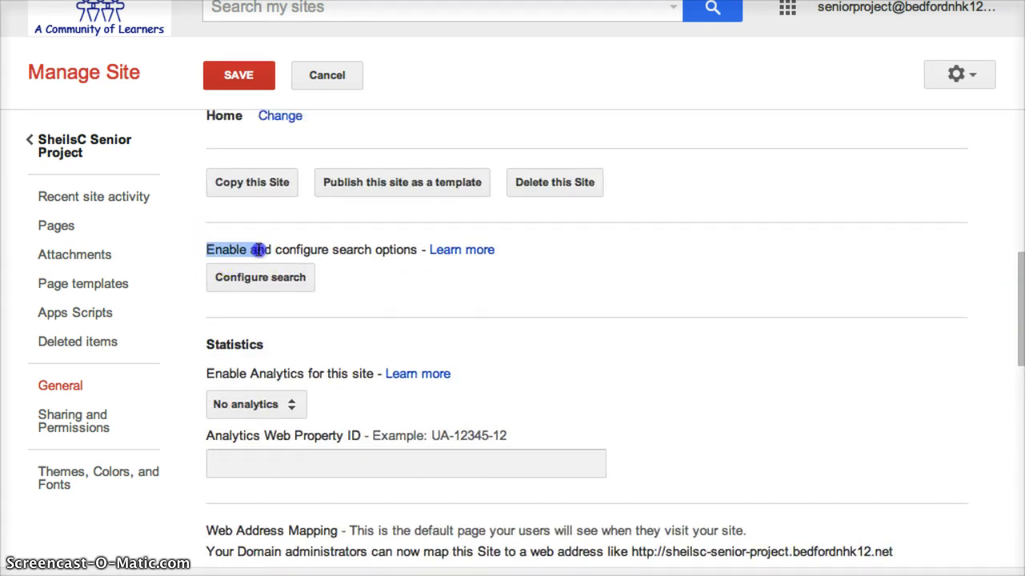
{"action": "left_click", "coordinate": [278, 280]}
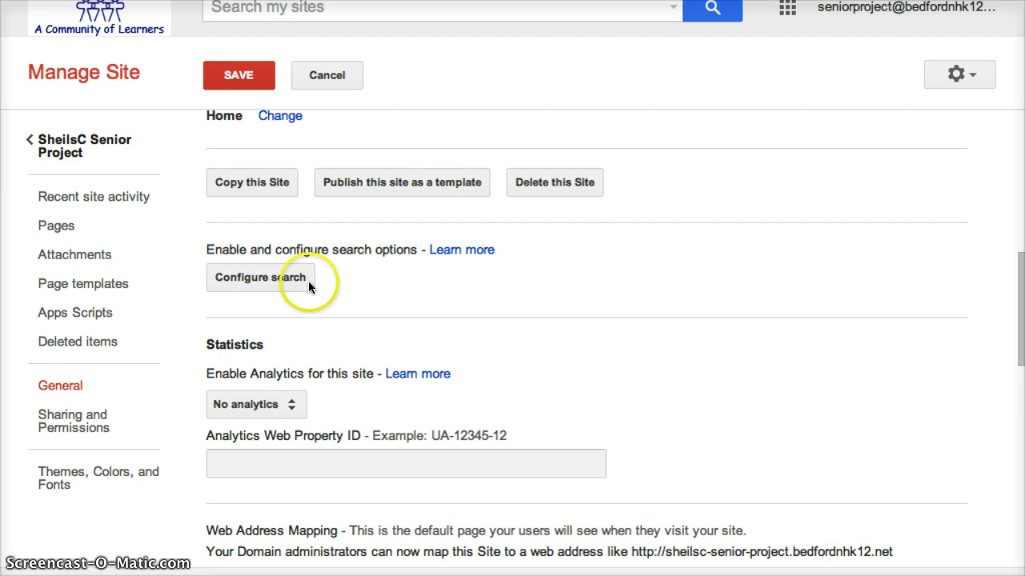
- Uncheck Enable Search, confirm with OK, and save the Manage Site settings
{"action": "left_click", "coordinate": [281, 277]}
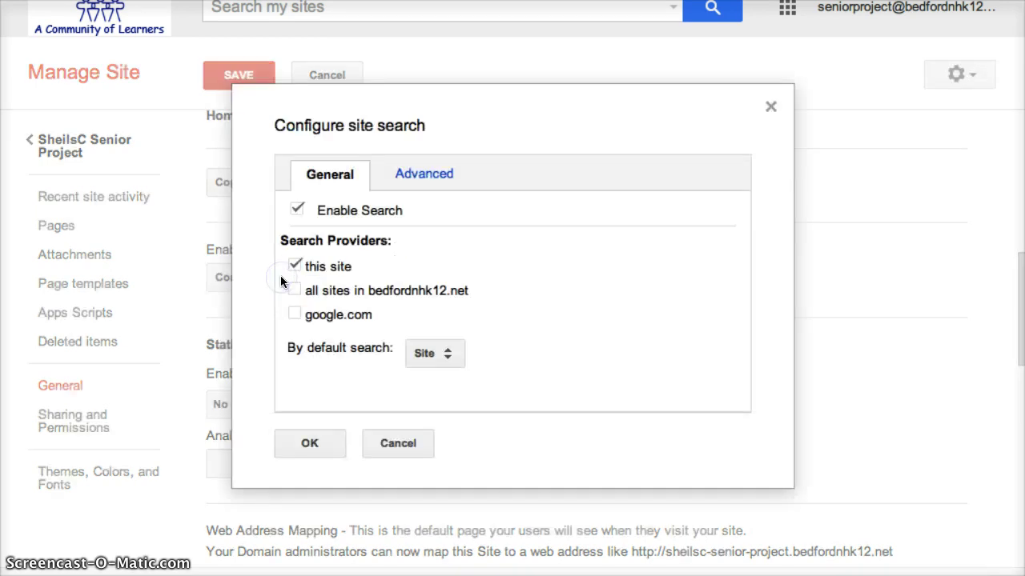
{"action": "left_click", "coordinate": [297, 211]}
{"action": "left_click", "coordinate": [327, 443]}
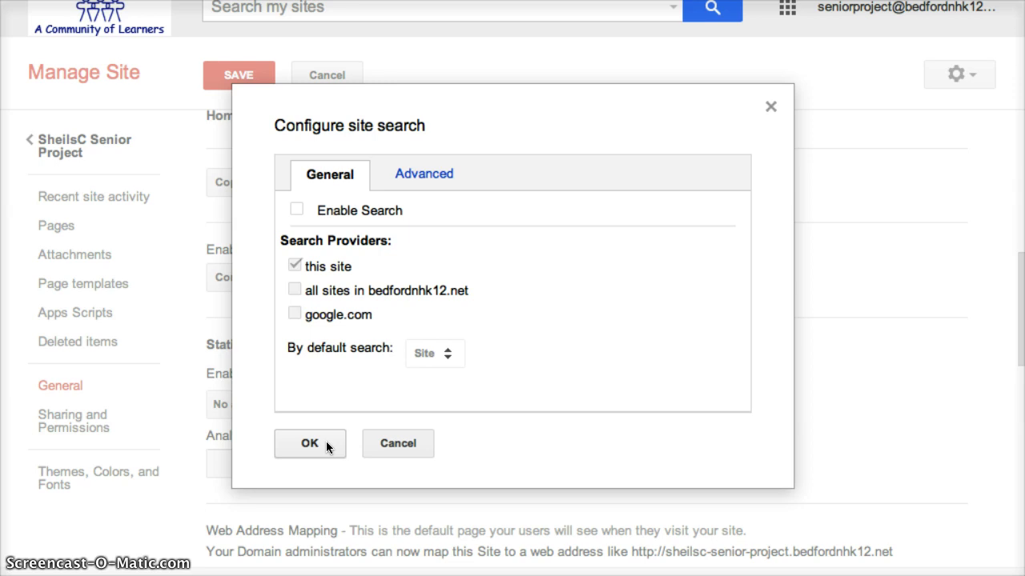
{"action": "left_click", "coordinate": [326, 441]}
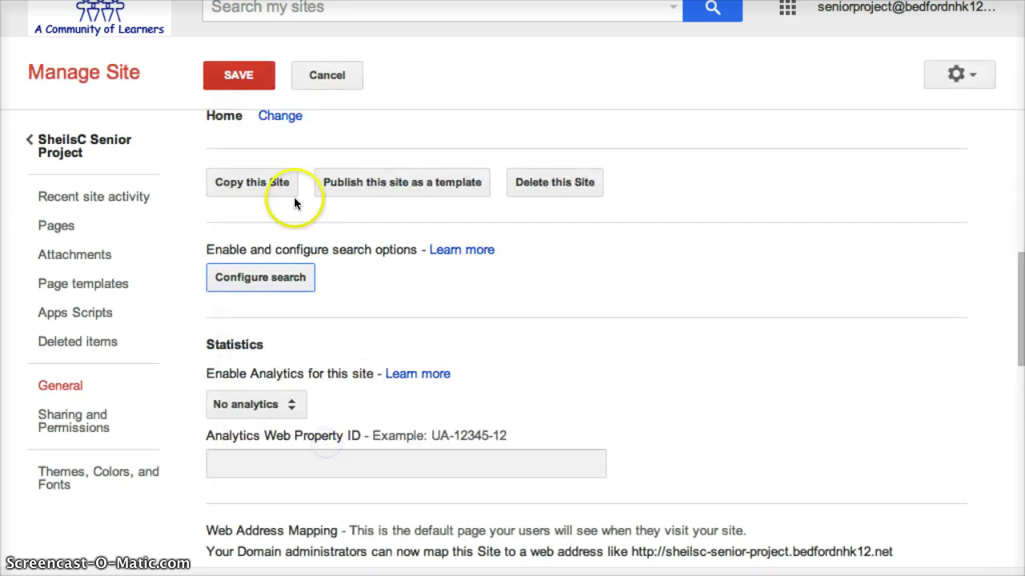
{"action": "left_click", "coordinate": [230, 75]}
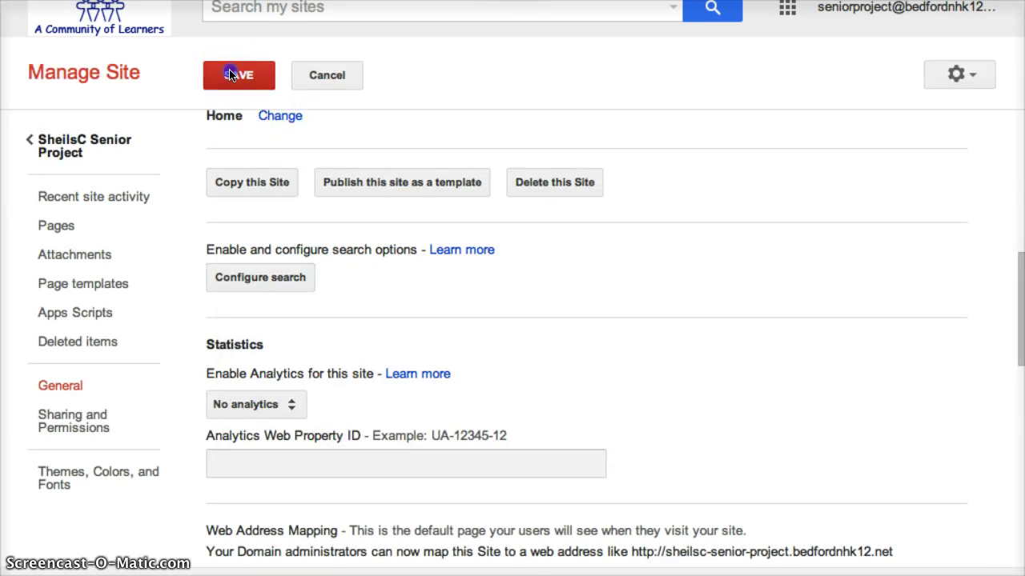
- Return to Home via the site name link and choose Edit site layout from the gear menu
{"action": "left_click", "coordinate": [85, 152]}
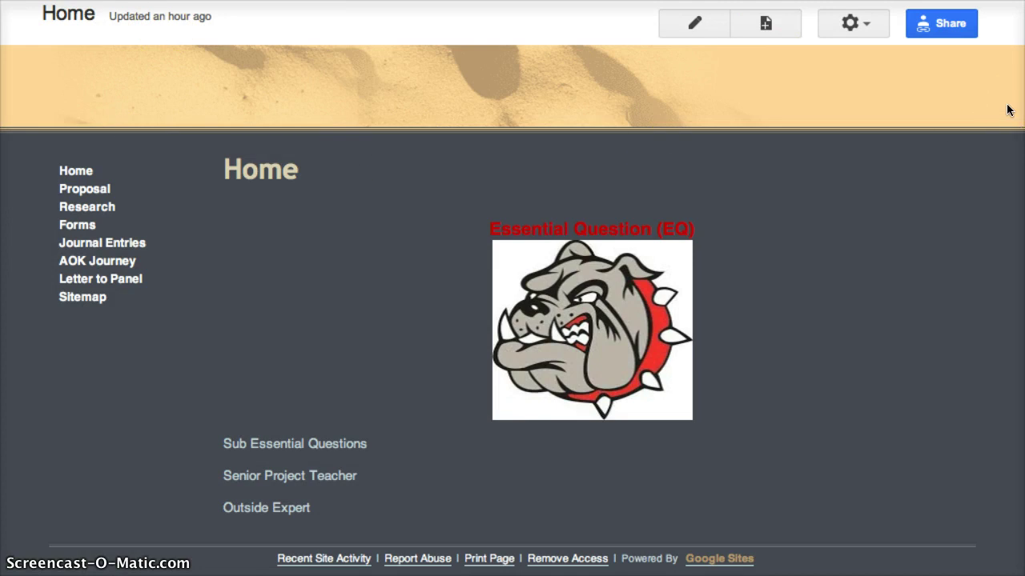
{"action": "left_click", "coordinate": [857, 29]}
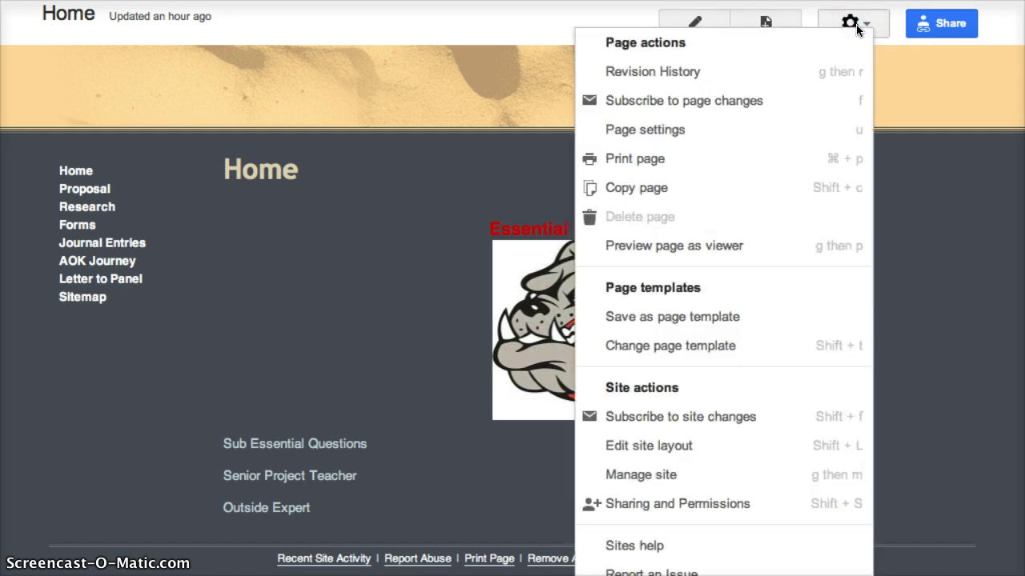
{"action": "left_click", "coordinate": [655, 448]}
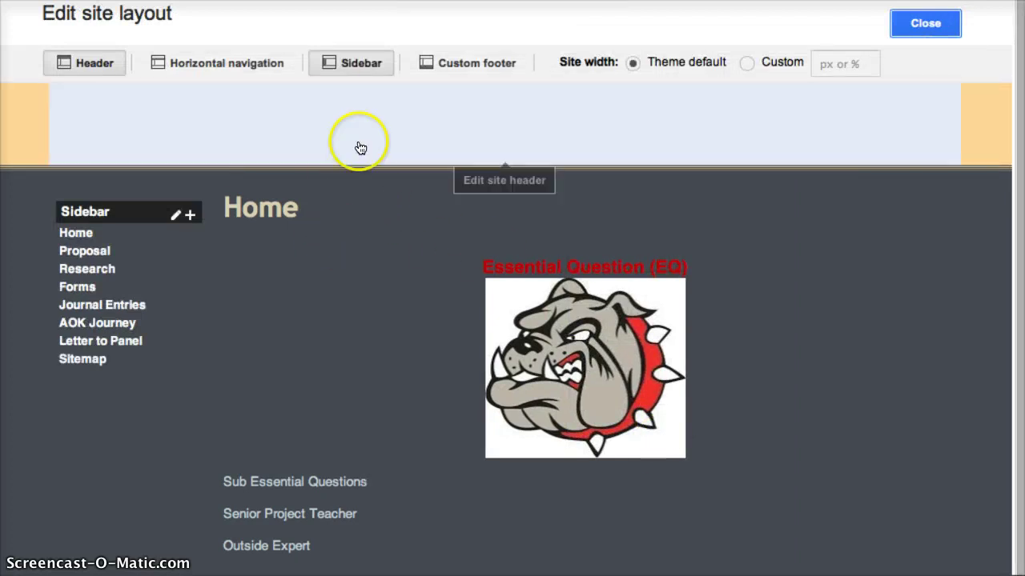
- Set the header's custom logo to the file Sample SPOP Header.png
{"action": "left_click", "coordinate": [362, 127]}
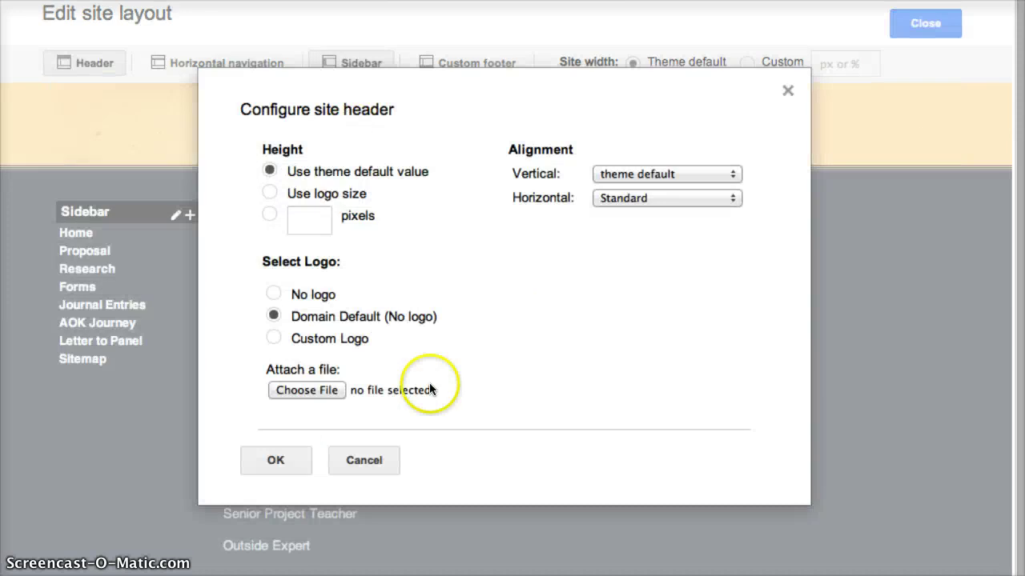
{"action": "left_click", "coordinate": [295, 392]}
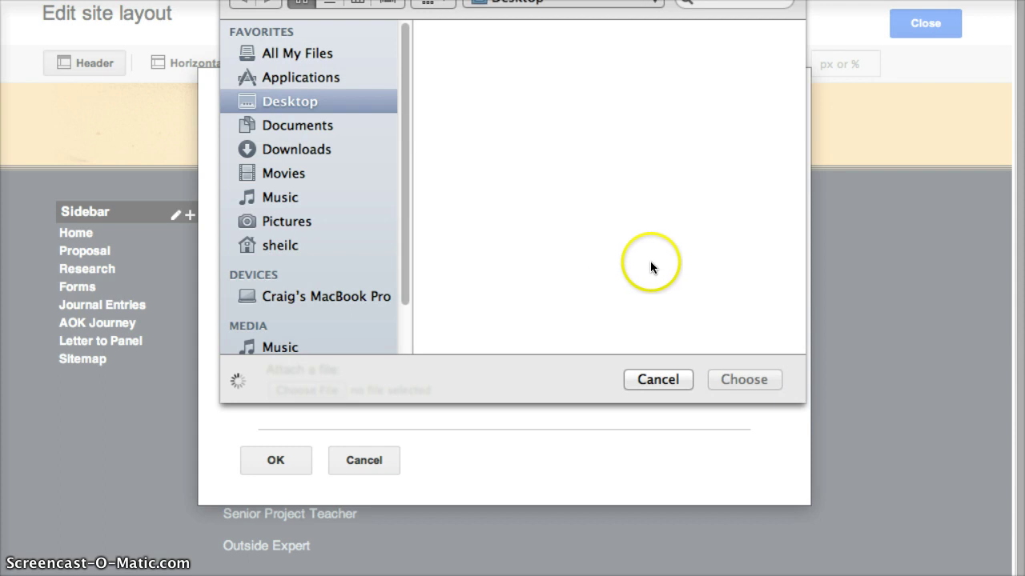
{"action": "scroll", "coordinate": [578, 249], "scroll_direction": "down", "scroll_amount": 5}
{"action": "scroll", "coordinate": [578, 248], "scroll_direction": "down", "scroll_amount": 5}
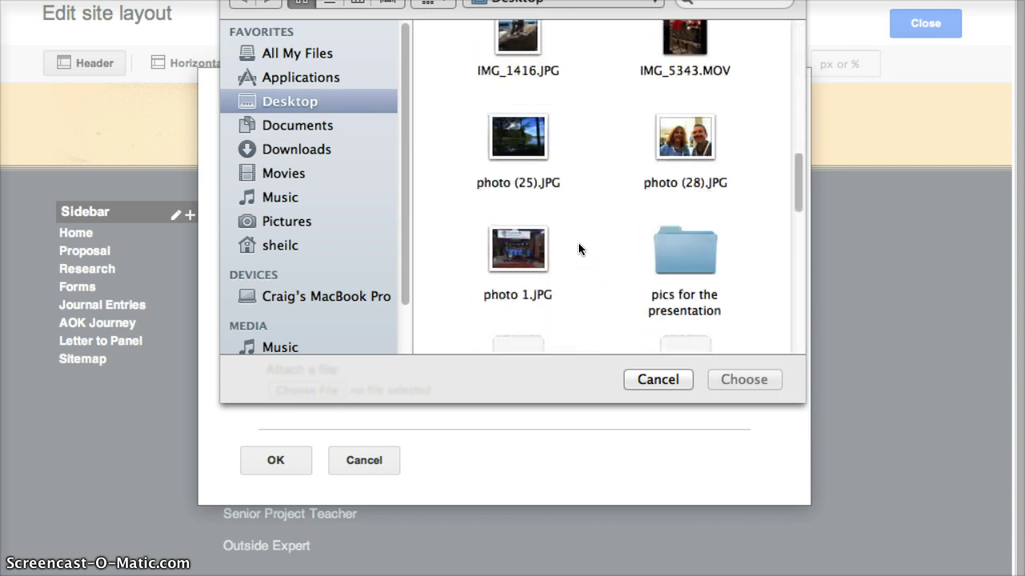
{"action": "scroll", "coordinate": [578, 248], "scroll_direction": "down", "scroll_amount": 5}
{"action": "scroll", "coordinate": [578, 248], "scroll_direction": "down", "scroll_amount": 3}
{"action": "scroll", "coordinate": [579, 242], "scroll_direction": "down", "scroll_amount": 3}
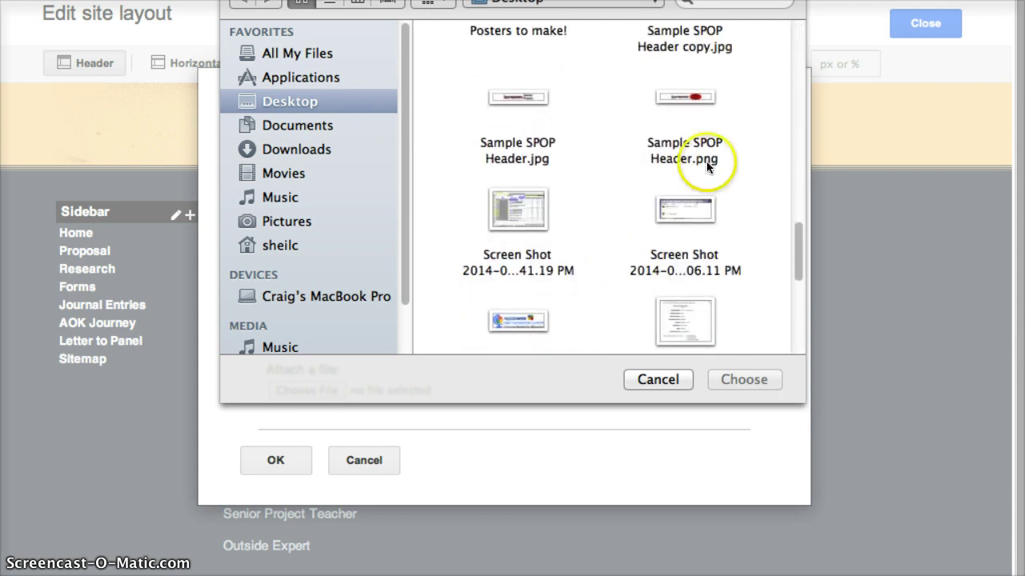
{"action": "left_click", "coordinate": [692, 99]}
{"action": "double_click", "coordinate": [692, 98]}
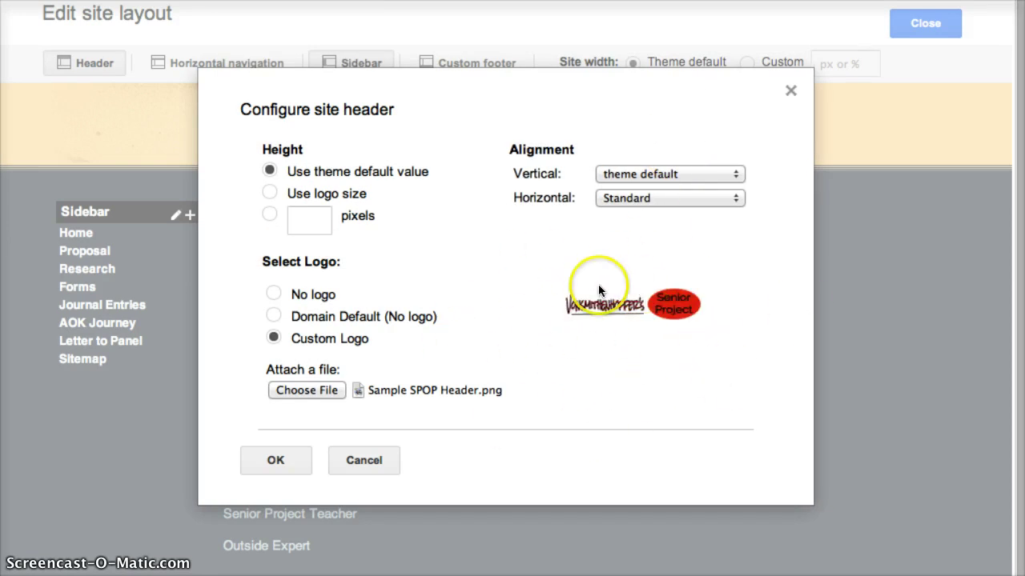
- Align the header logo vertically middle and horizontally center, then apply with OK
{"action": "left_click", "coordinate": [648, 174]}
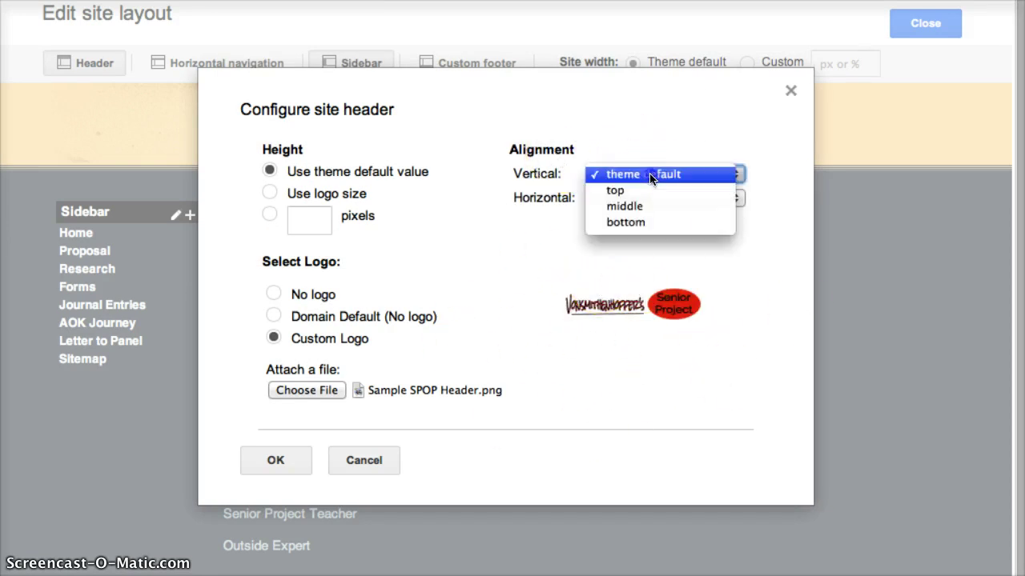
{"action": "left_click", "coordinate": [650, 207]}
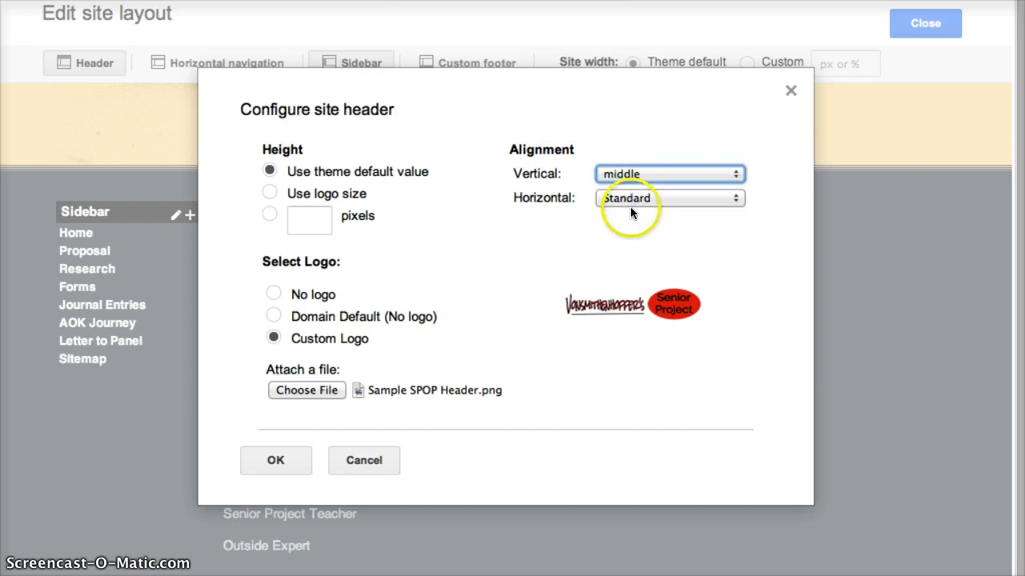
{"action": "left_click", "coordinate": [632, 199]}
{"action": "left_click", "coordinate": [638, 215]}
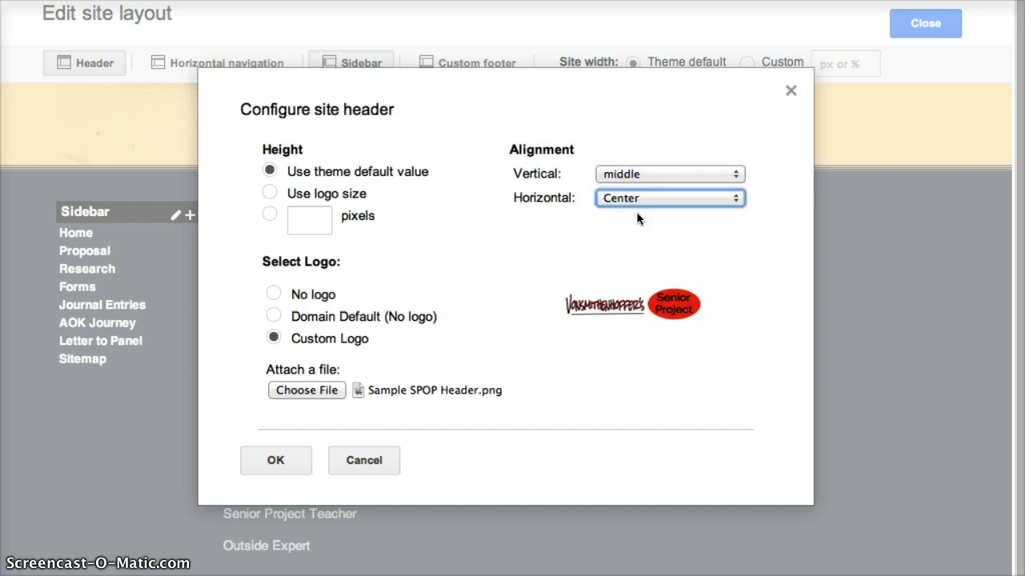
{"action": "left_click", "coordinate": [290, 461]}
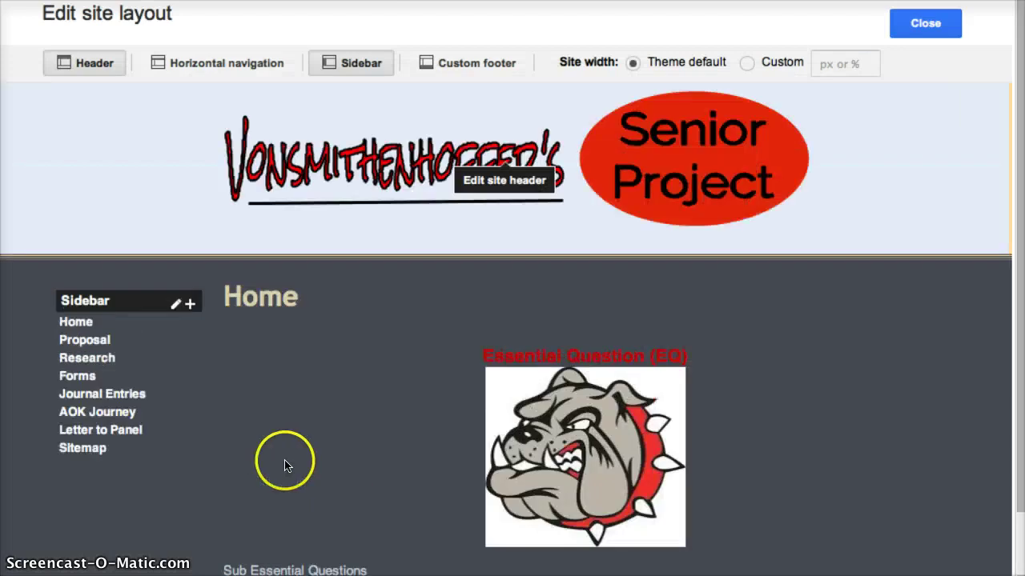
- Close the layout editor to view the Home page with the banner header
{"action": "left_click", "coordinate": [910, 29]}
{"action": "left_click", "coordinate": [708, 128]}
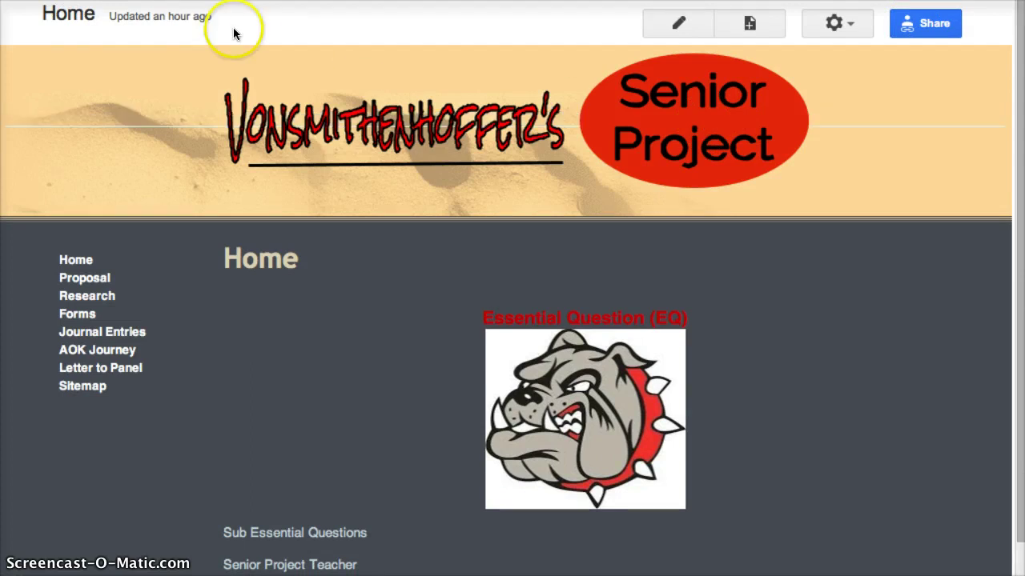
{"action": "left_click", "coordinate": [824, 200]}
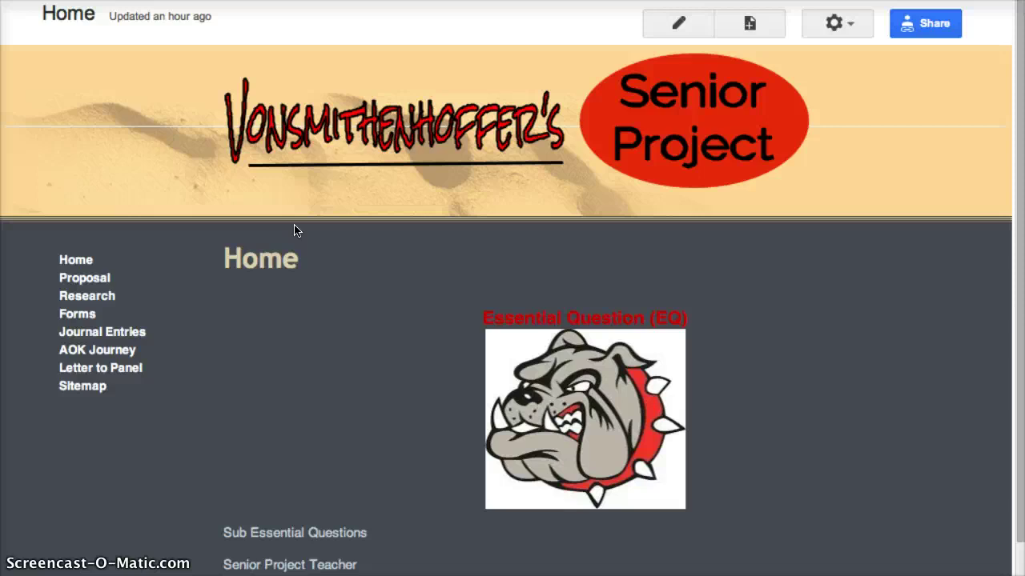
{"action": "left_click", "coordinate": [322, 210]}
{"action": "left_click", "coordinate": [305, 434]}
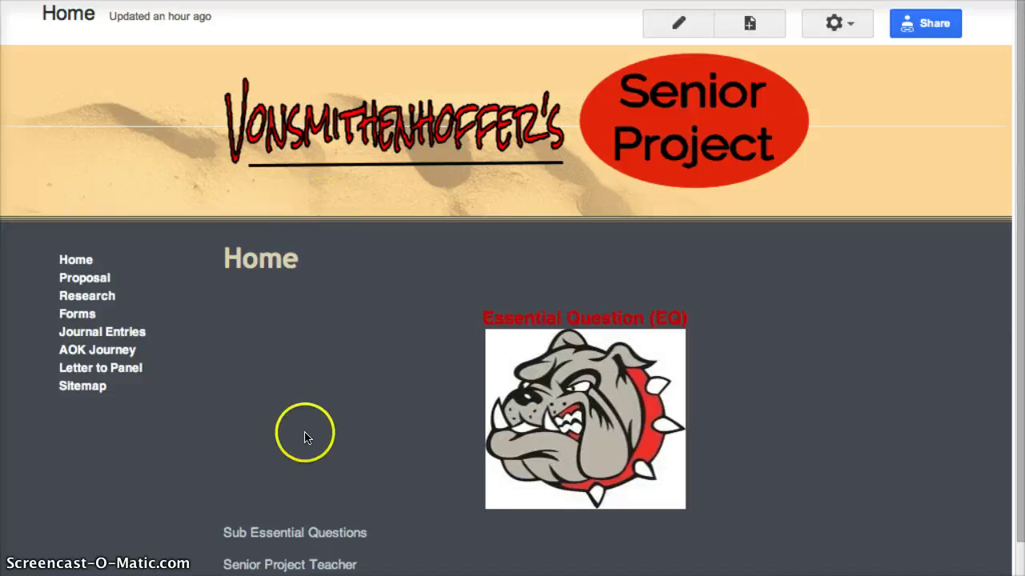